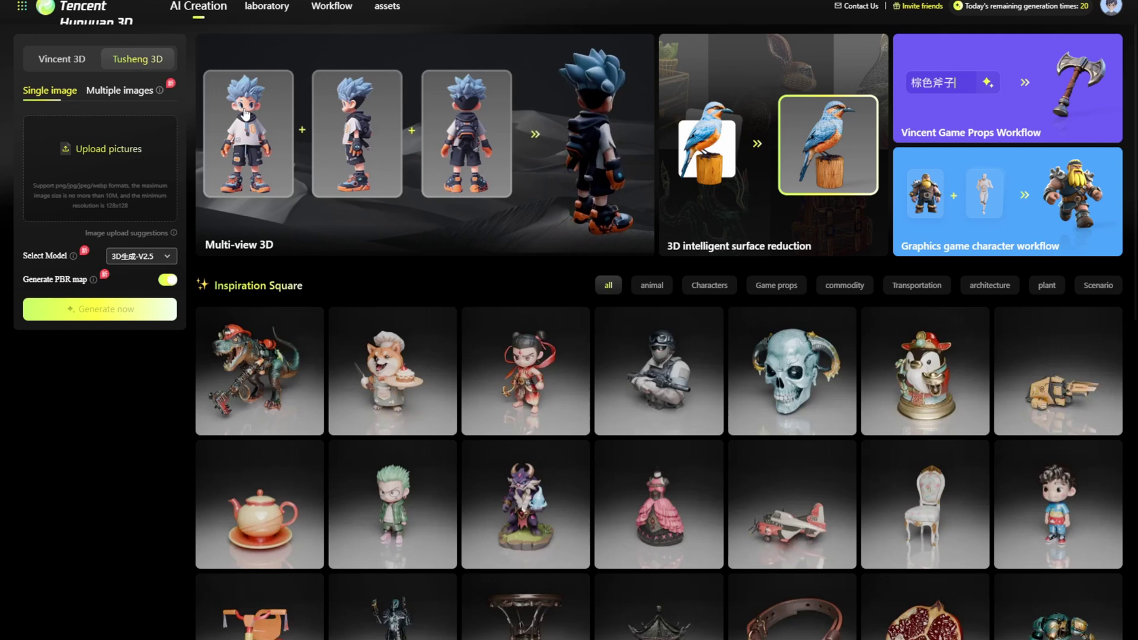
- Translate the Tencent Hunyuan 3D page into English from the page's right-click menu
right_click(450, 275)
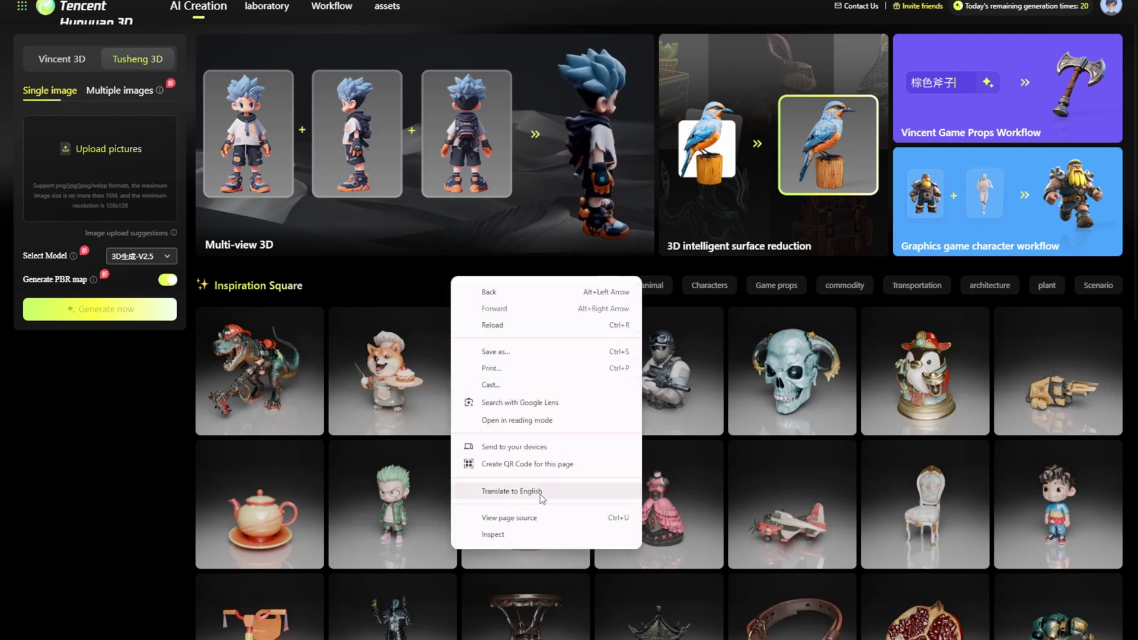
click(511, 492)
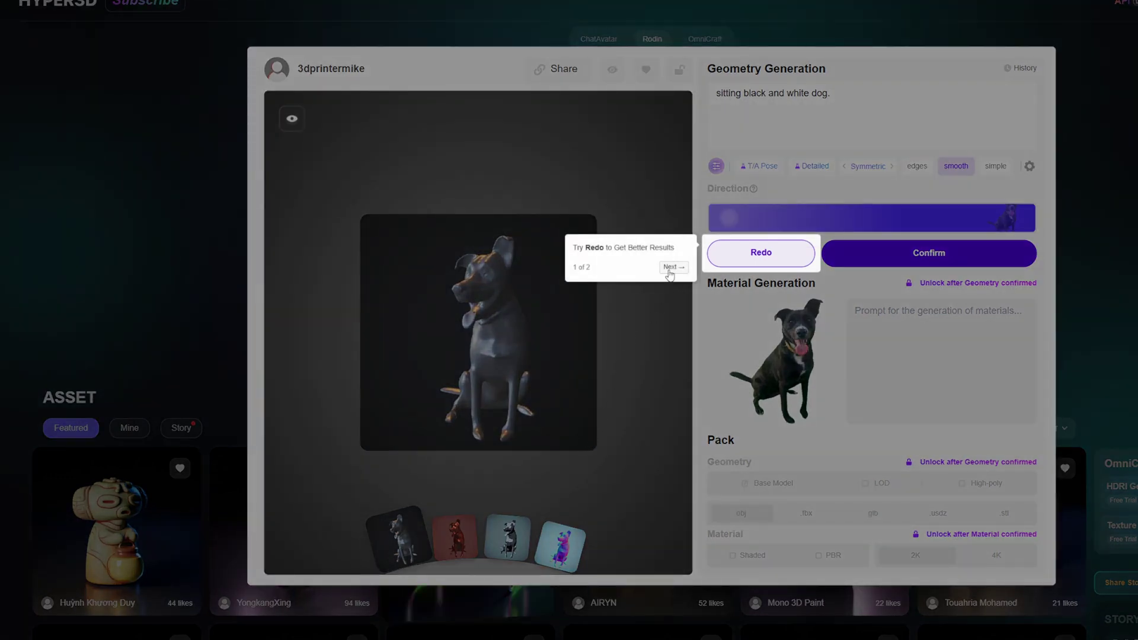
- Dismiss the Rodin walkthrough tips and rotate the sitting-dog preview to a side view
click(672, 267)
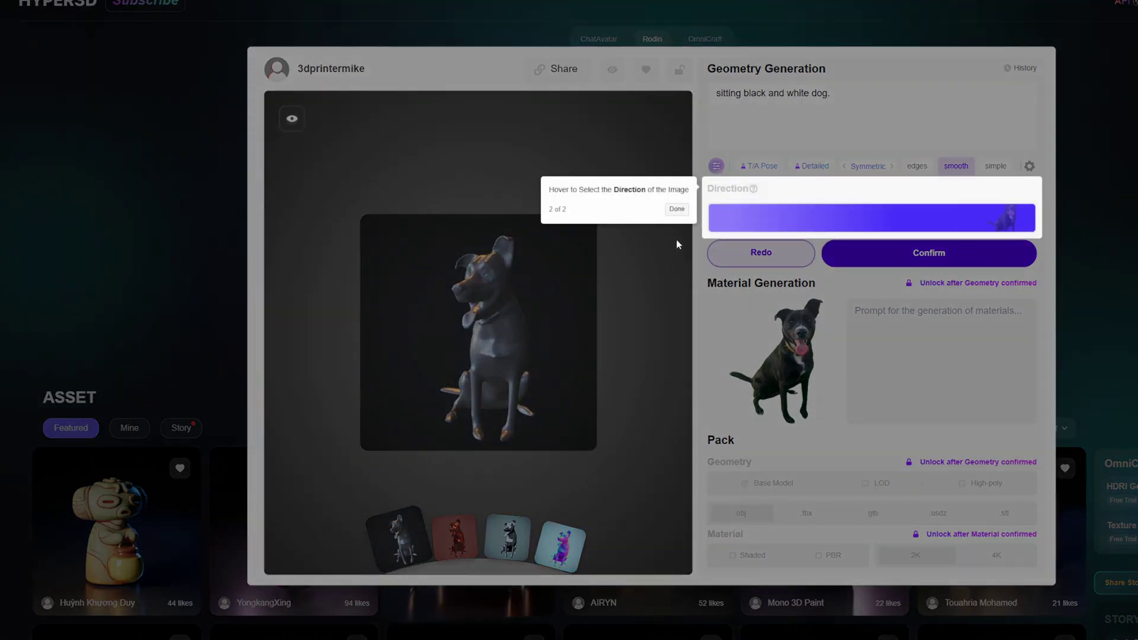
click(677, 209)
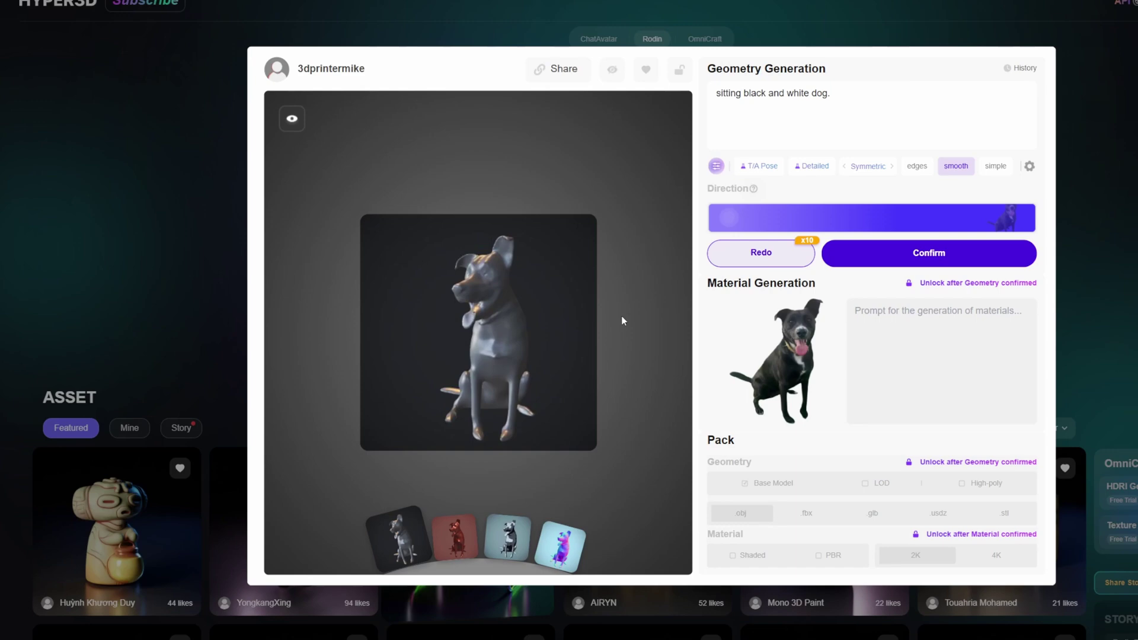
drag(516, 355, 515, 396)
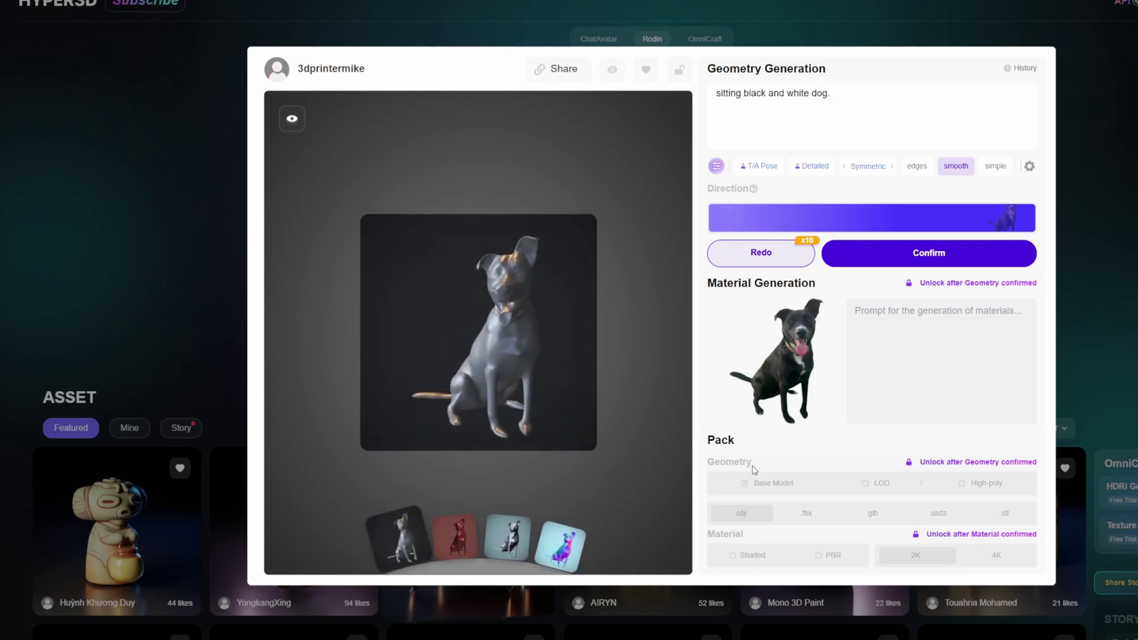
- Confirm the sitting-dog geometry and orbit the generated mesh to inspect it
mouse_move(906, 261)
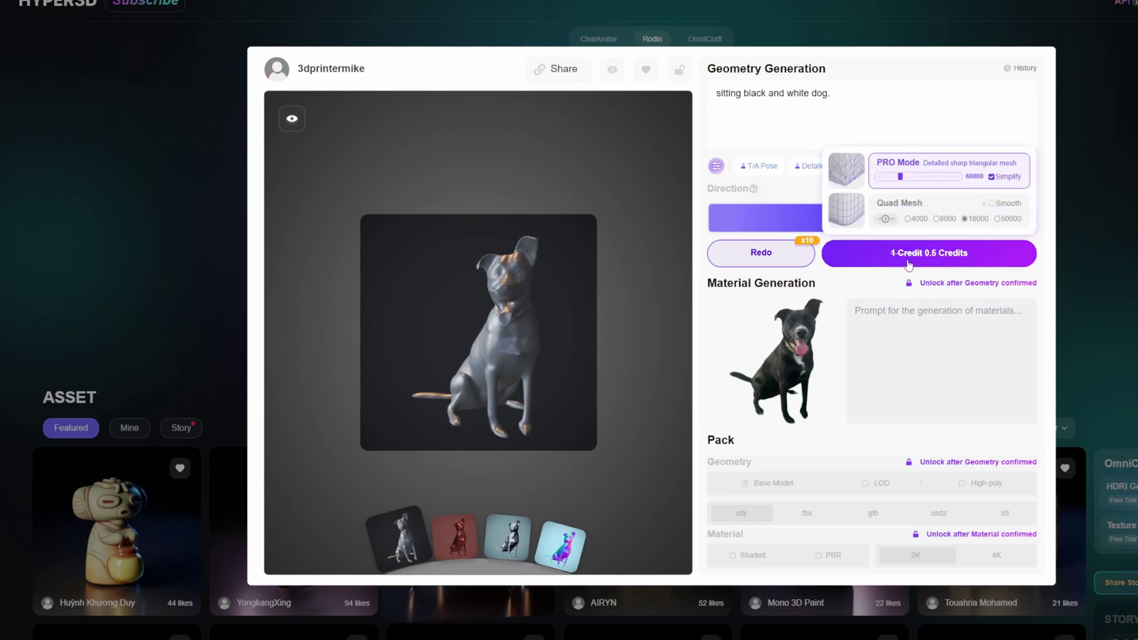
click(908, 262)
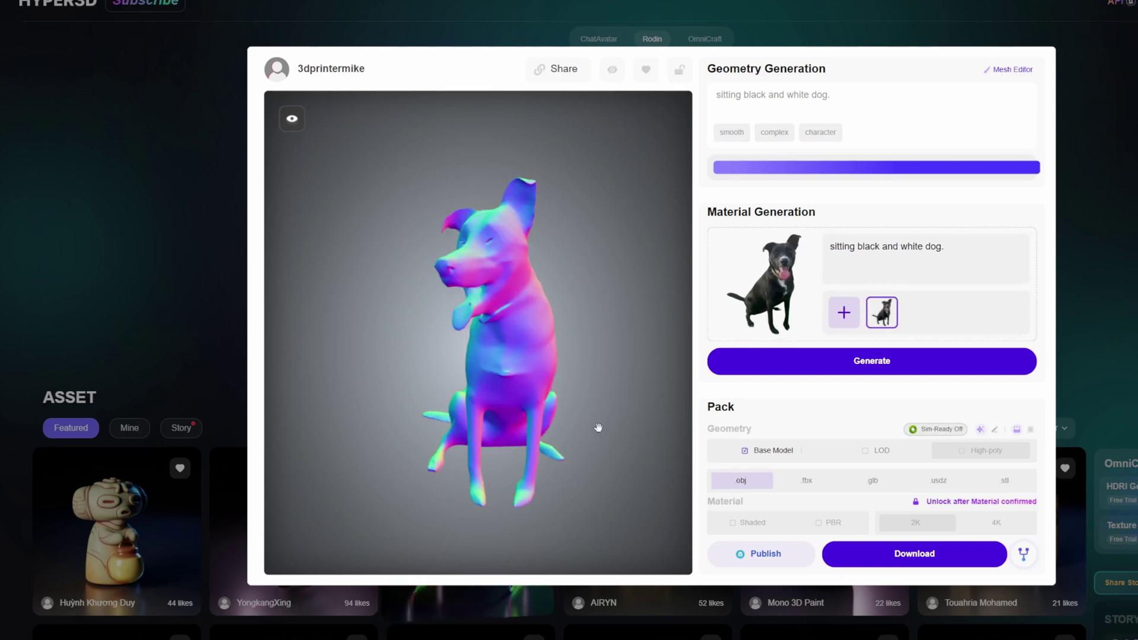
drag(599, 427, 625, 429)
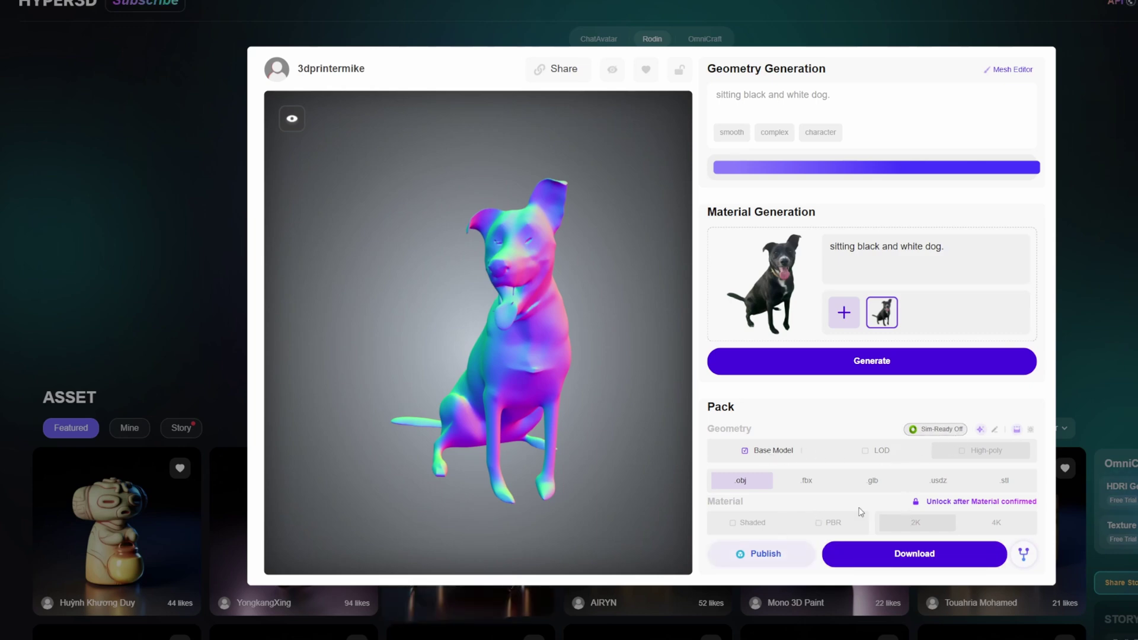
- Download the dog model in STL format, orbiting it while the file generates
click(1006, 485)
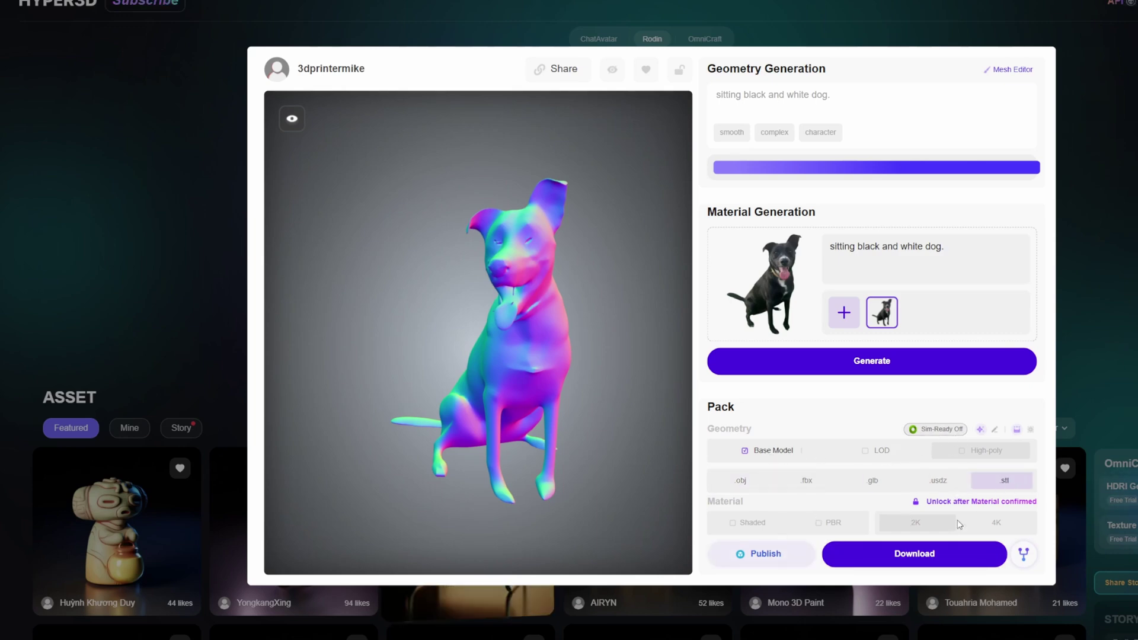
click(942, 552)
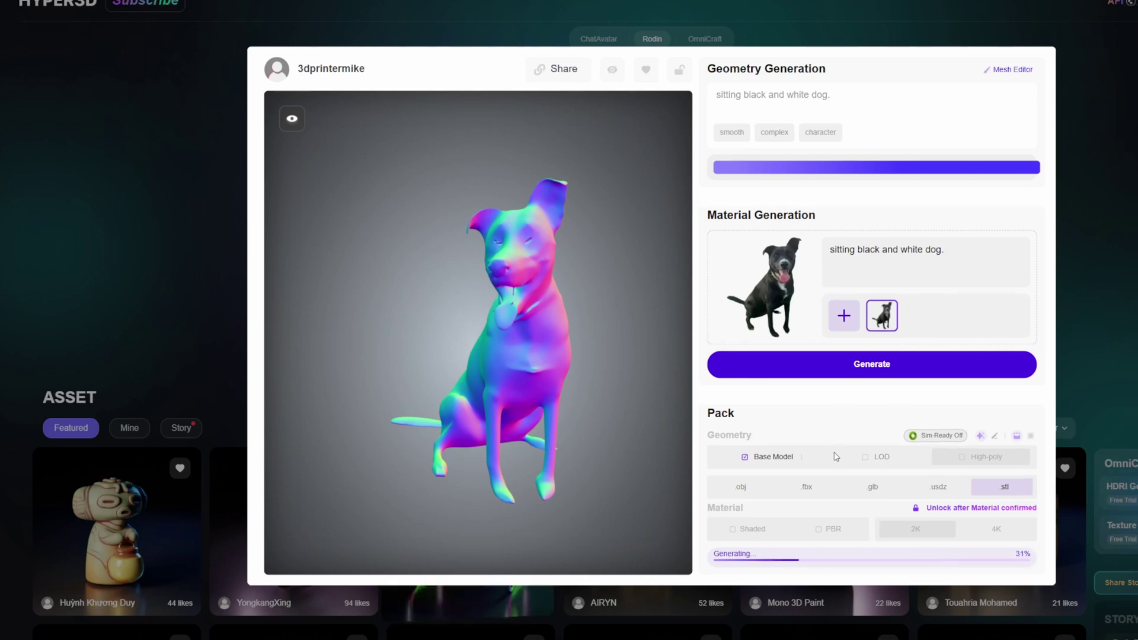
mouse_move(613, 416)
mouse_down()
mouse_move(576, 408)
mouse_move(594, 411)
mouse_up()
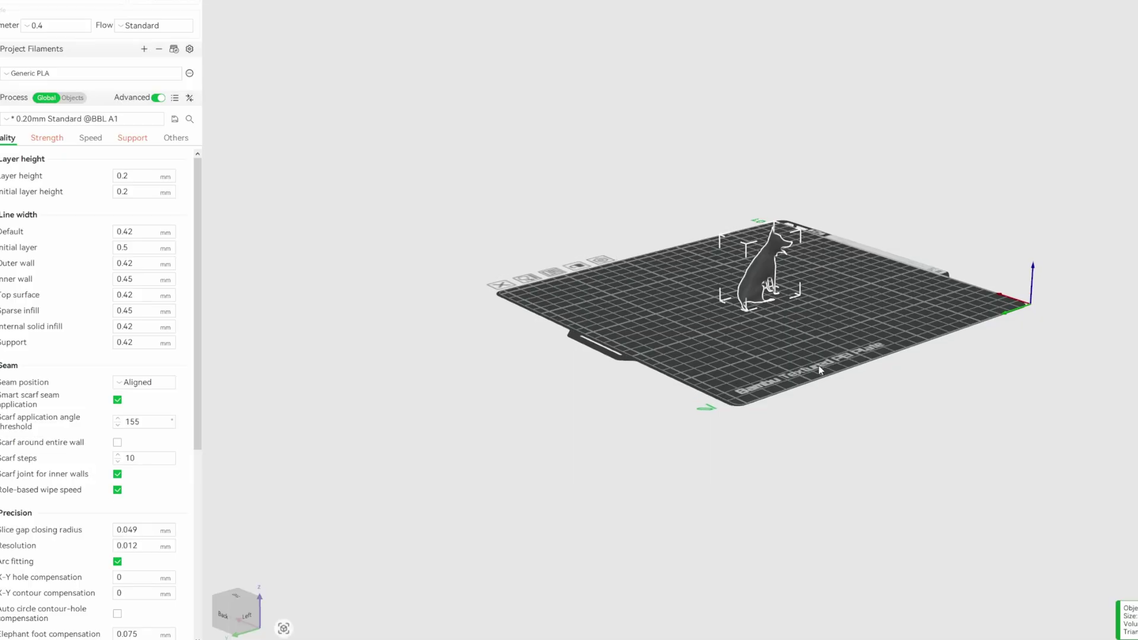
drag(819, 365, 531, 356)
- Orbit, pan and zoom around the dog on the Bambu Studio plate for side, frontal and head views
scroll(779, 330, up, 5)
scroll(686, 264, up, 8)
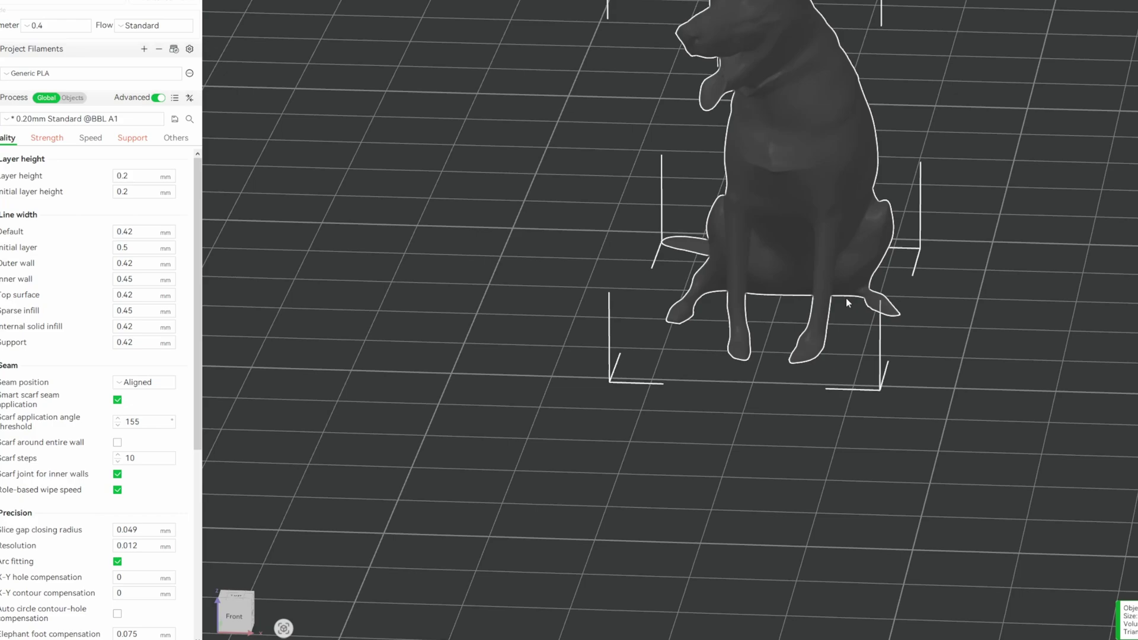
drag(855, 319, 941, 358)
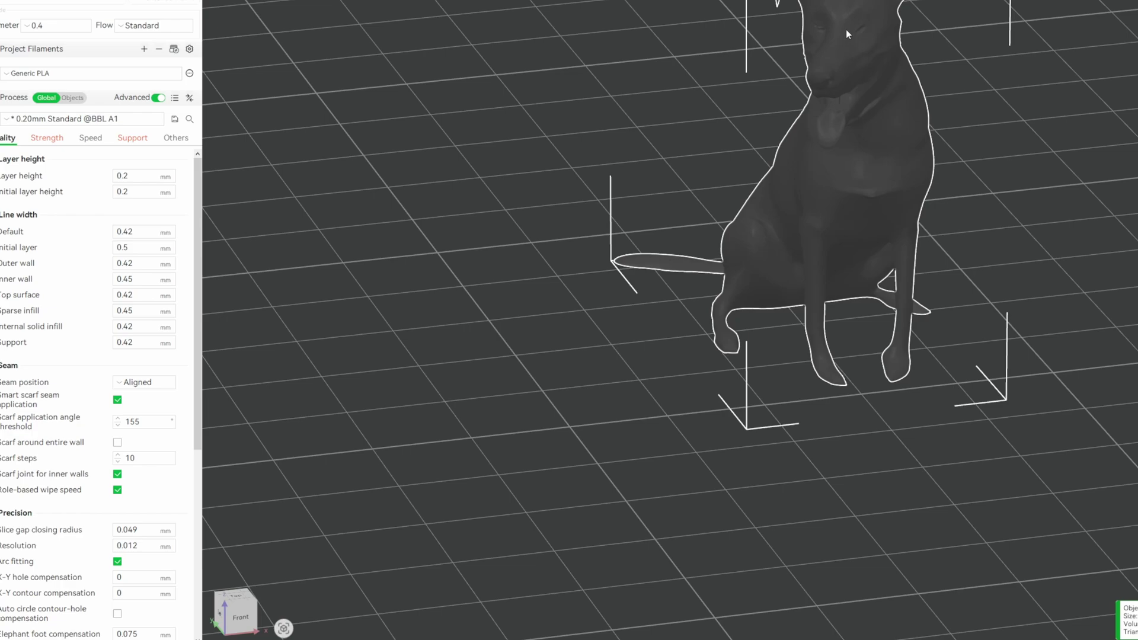
drag(844, 30, 1003, 383)
scroll(1019, 326, down, 3)
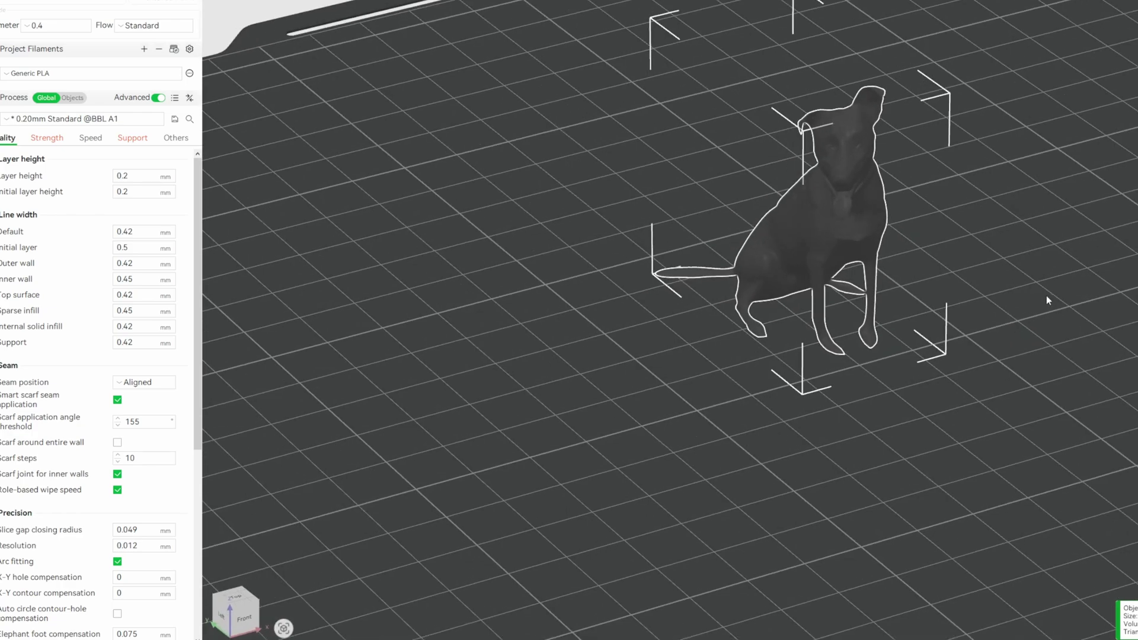
right_drag(1047, 295, 880, 327)
scroll(809, 350, up, 6)
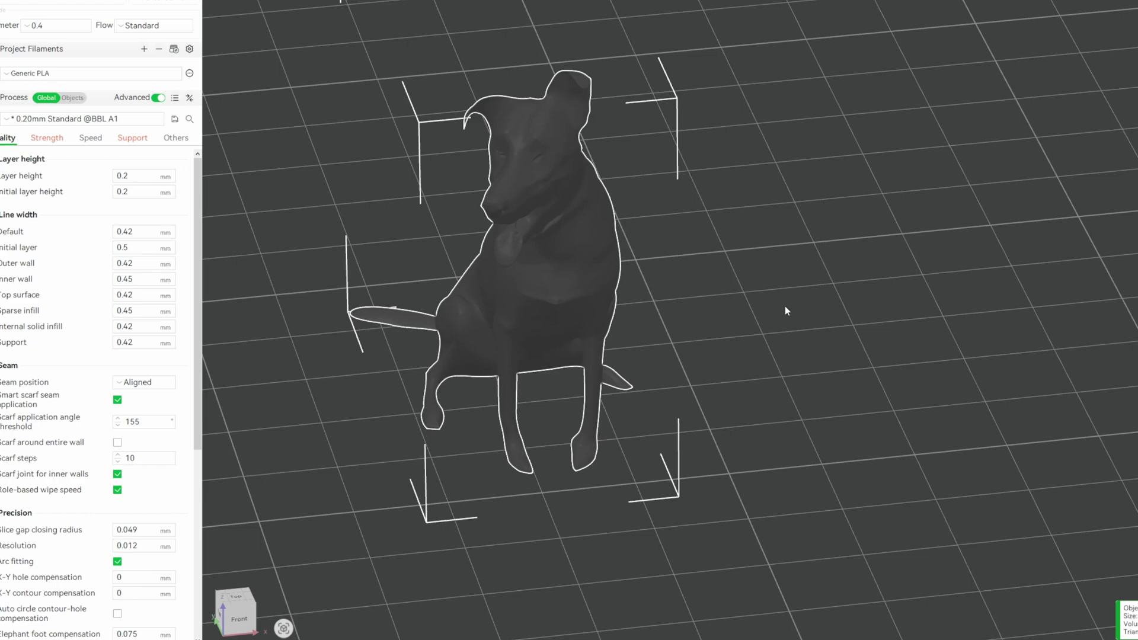
mouse_move(784, 306)
mouse_down()
mouse_move(765, 305)
mouse_move(796, 303)
mouse_up()
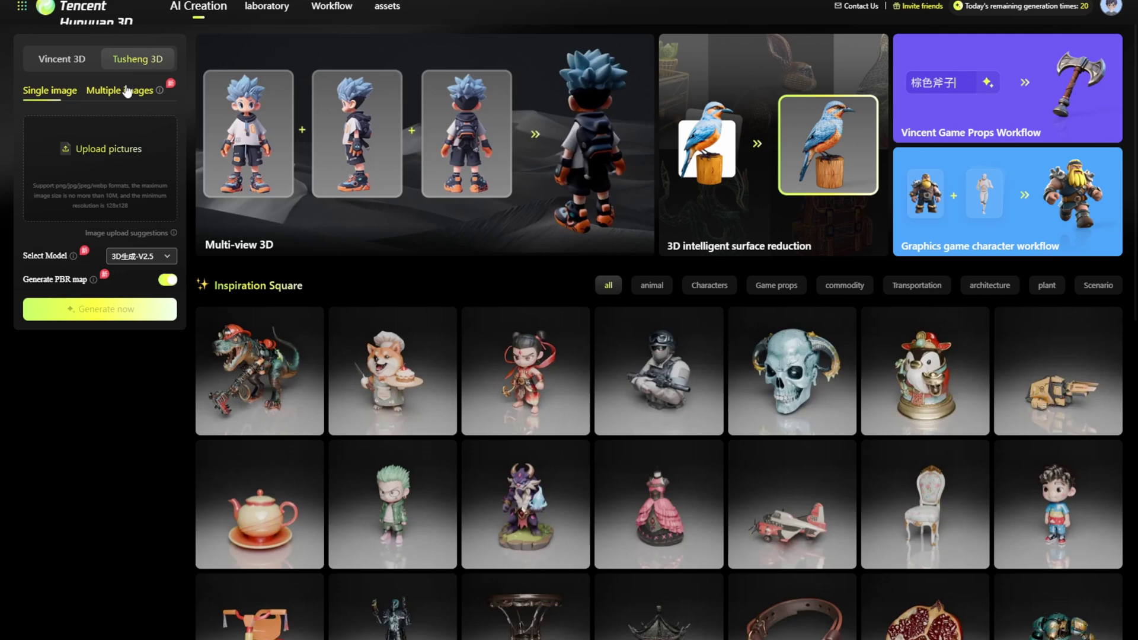
- Switch the Tusheng 3D panel to Multiple images input
click(127, 91)
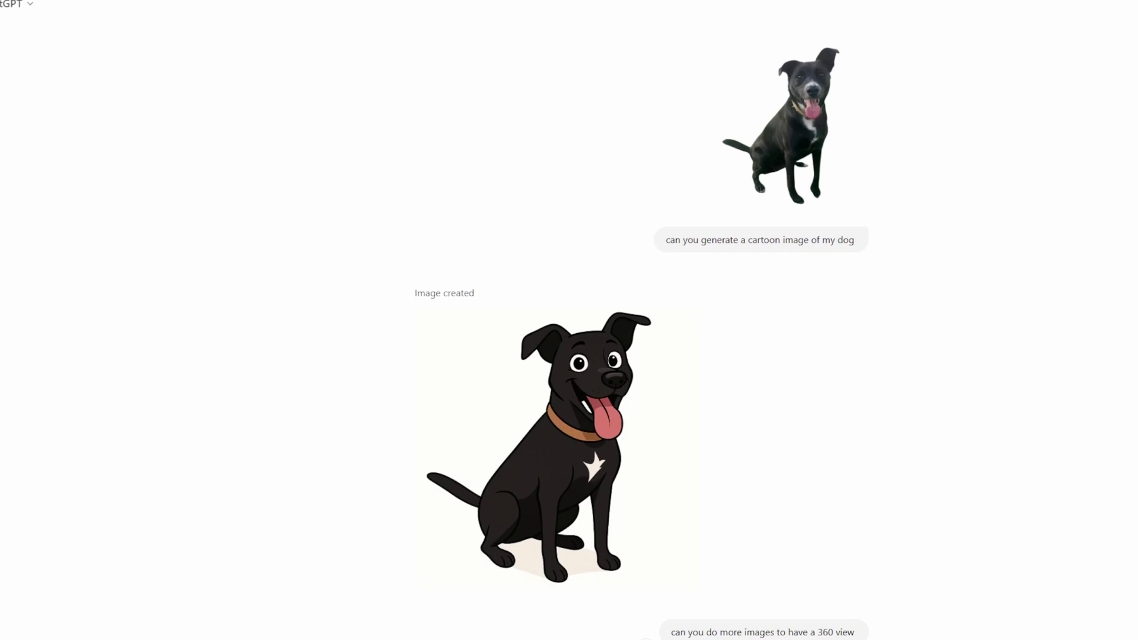
- Scroll through ChatGPT's cartoon dog images for the front, side, rear and other-side views
scroll(709, 326, down, 9)
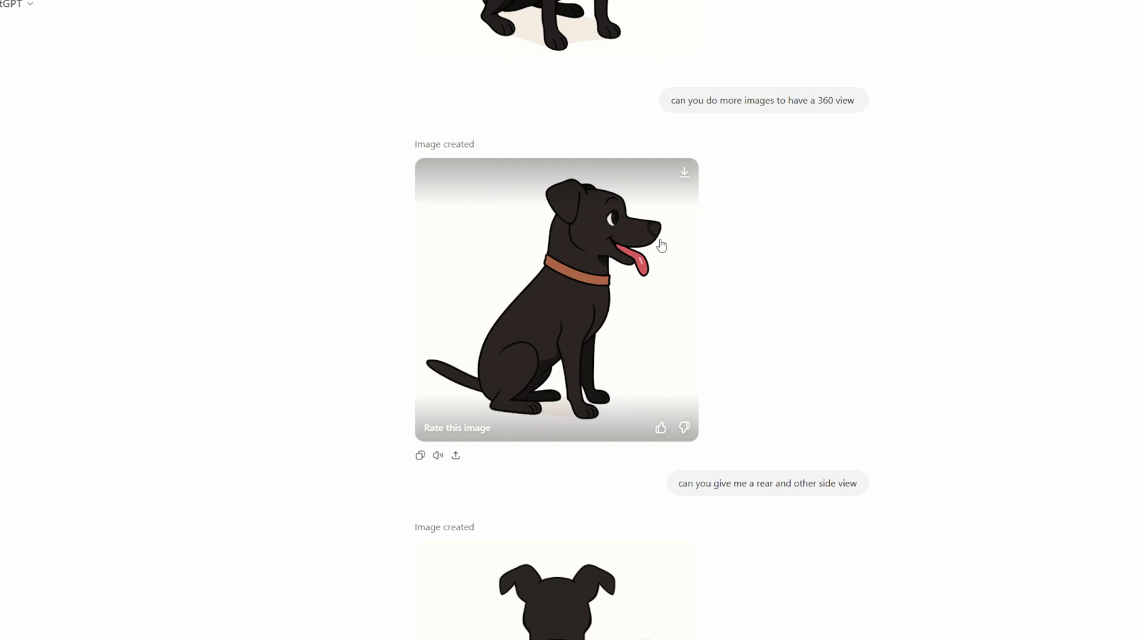
scroll(774, 287, down, 1)
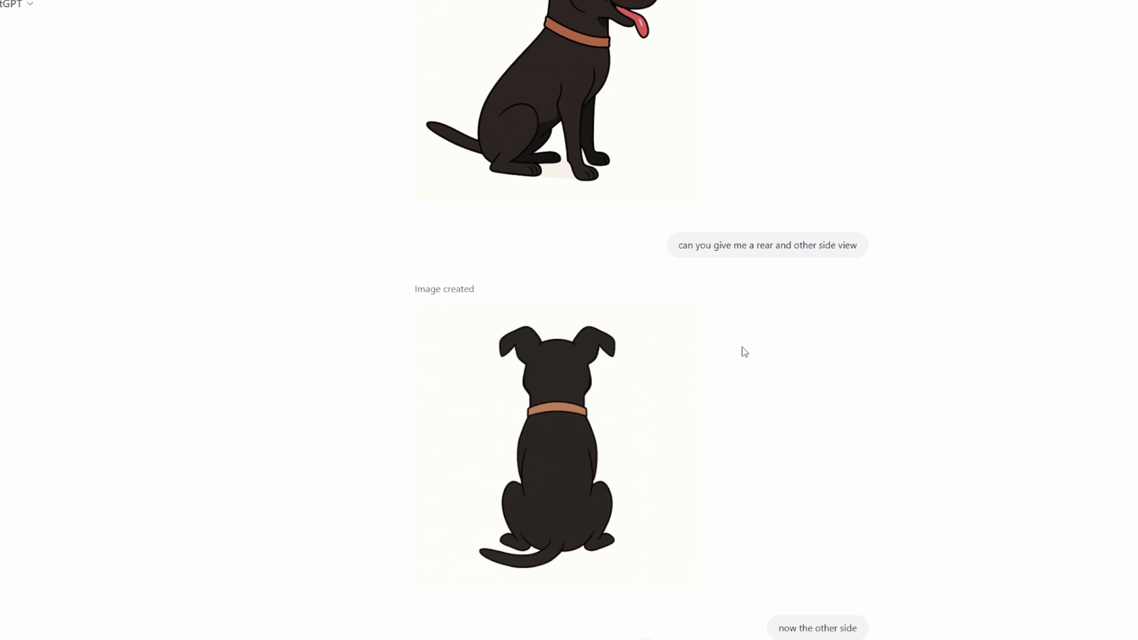
scroll(690, 320, down, 8)
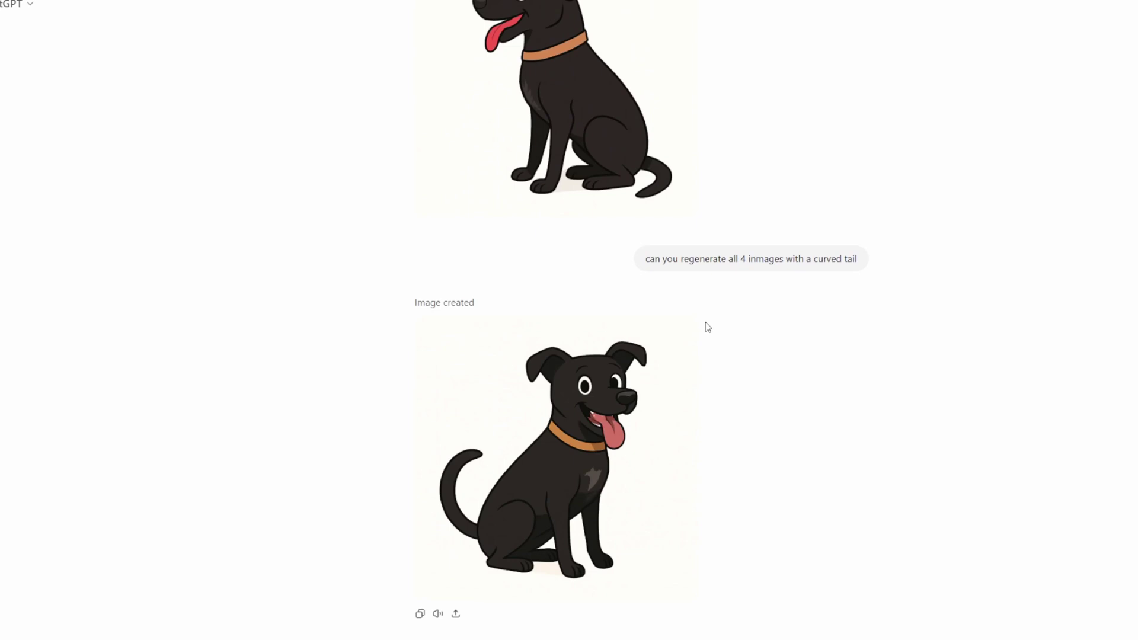
scroll(706, 323, up, 15)
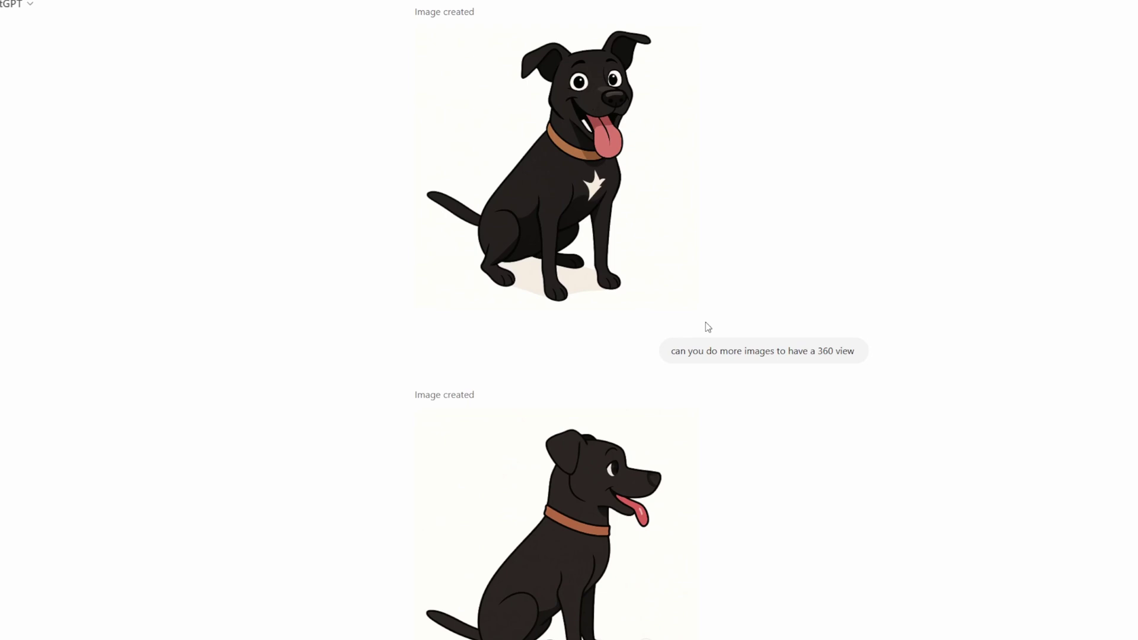
scroll(705, 322, up, 4)
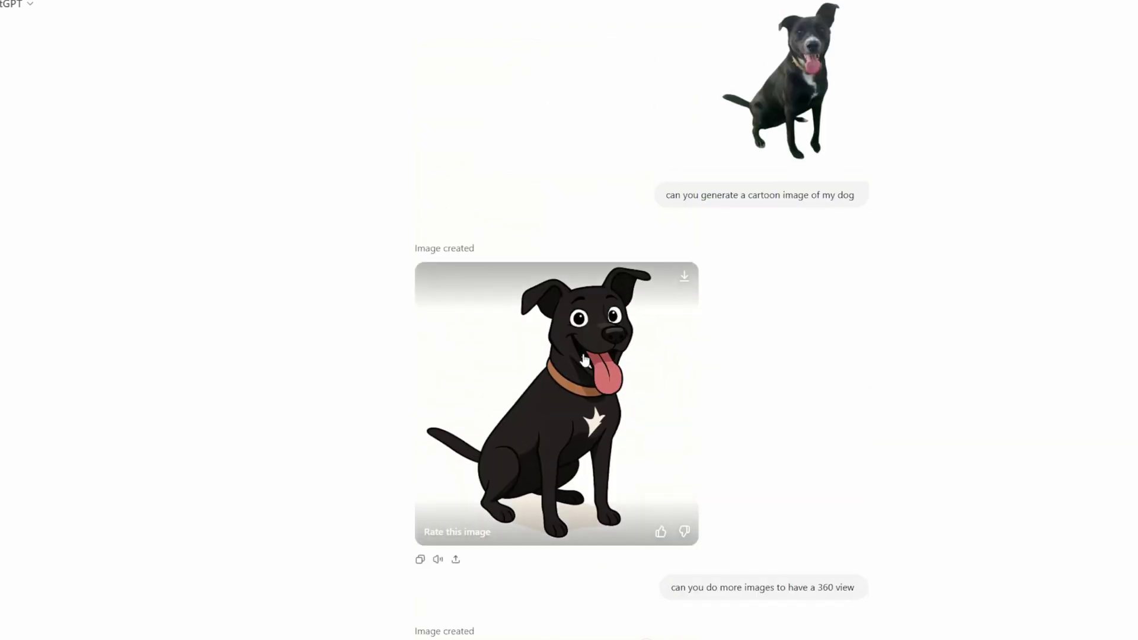
scroll(763, 437, down, 4)
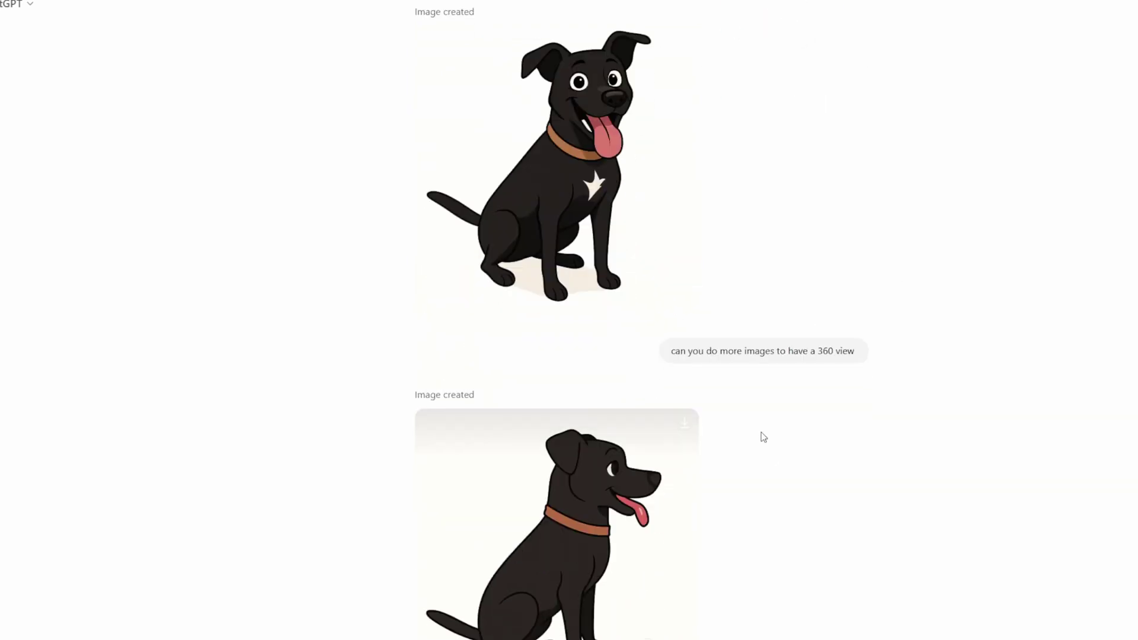
scroll(763, 437, down, 4)
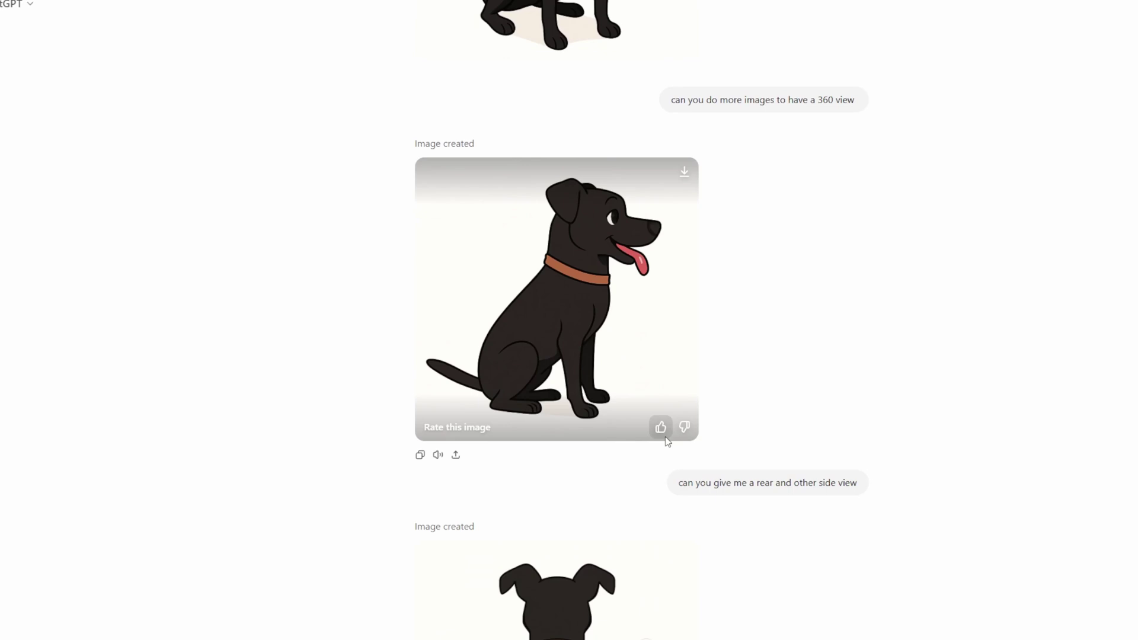
scroll(667, 441, down, 4)
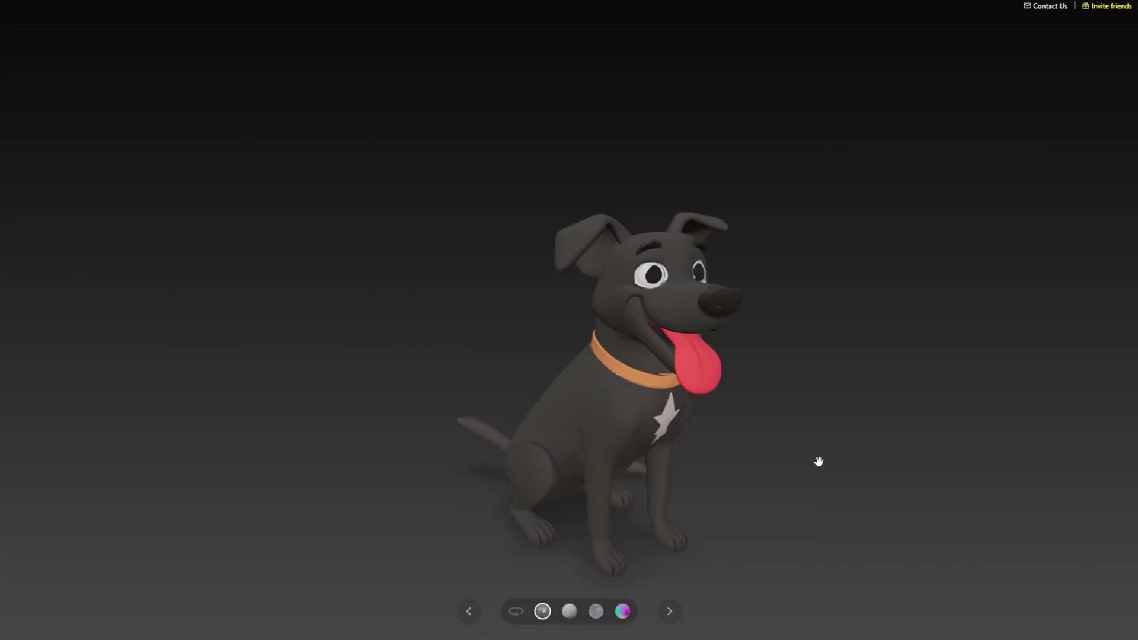
- Orbit the textured cartoon dog model to see its side and its back from above
drag(817, 460, 396, 480)
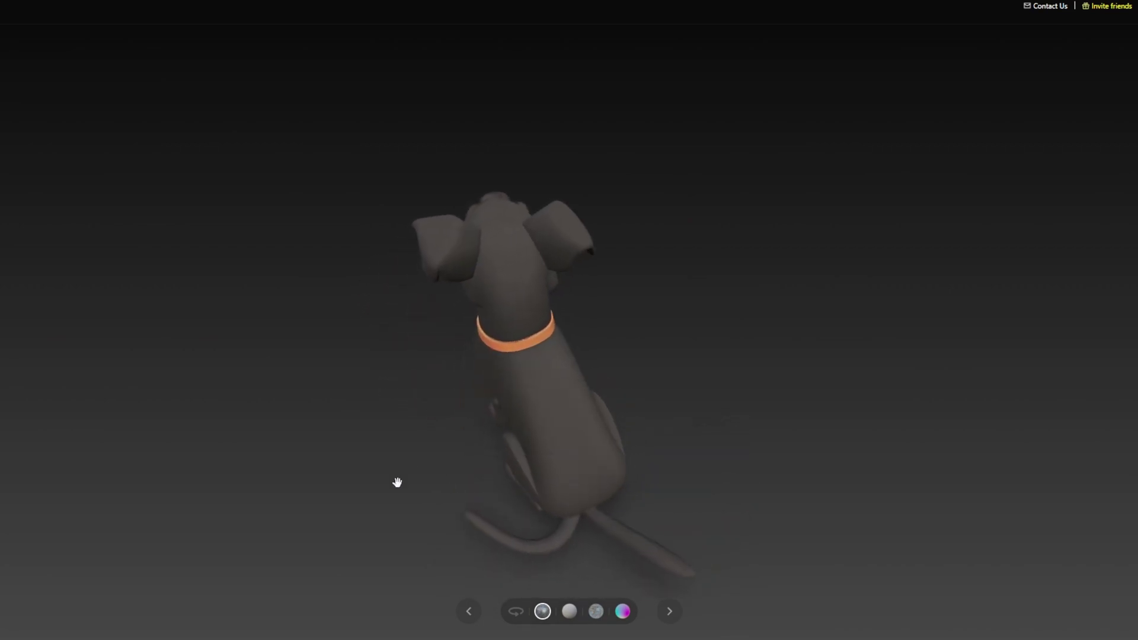
drag(612, 536, 550, 548)
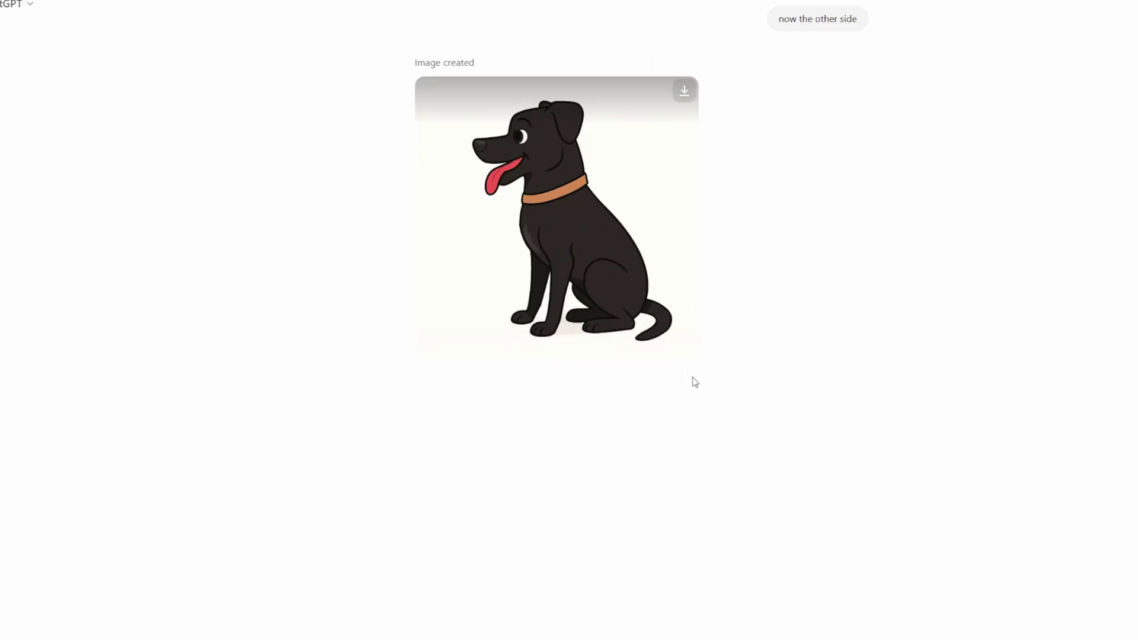
scroll(712, 406, up, 8)
scroll(733, 440, up, 12)
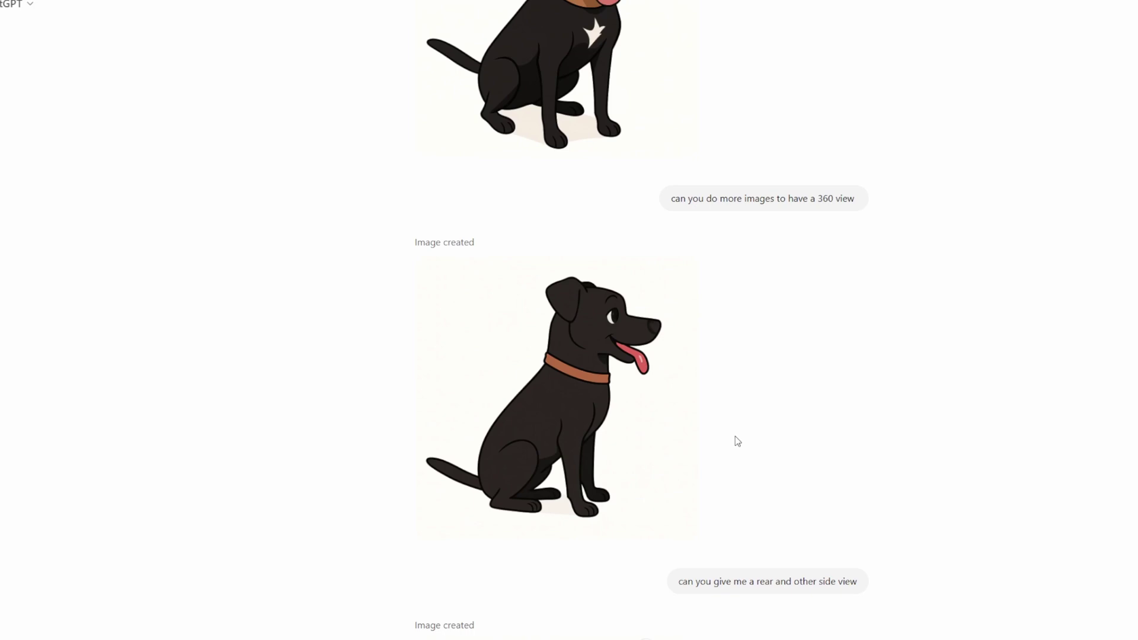
scroll(735, 437, up, 2)
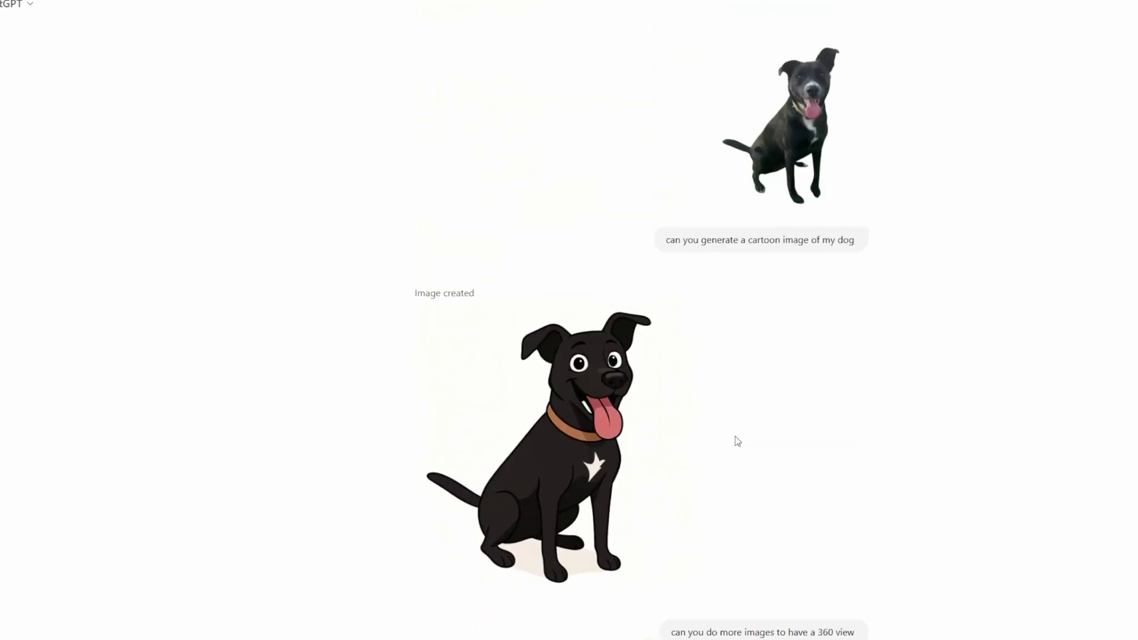
scroll(735, 437, down, 12)
scroll(734, 442, down, 12)
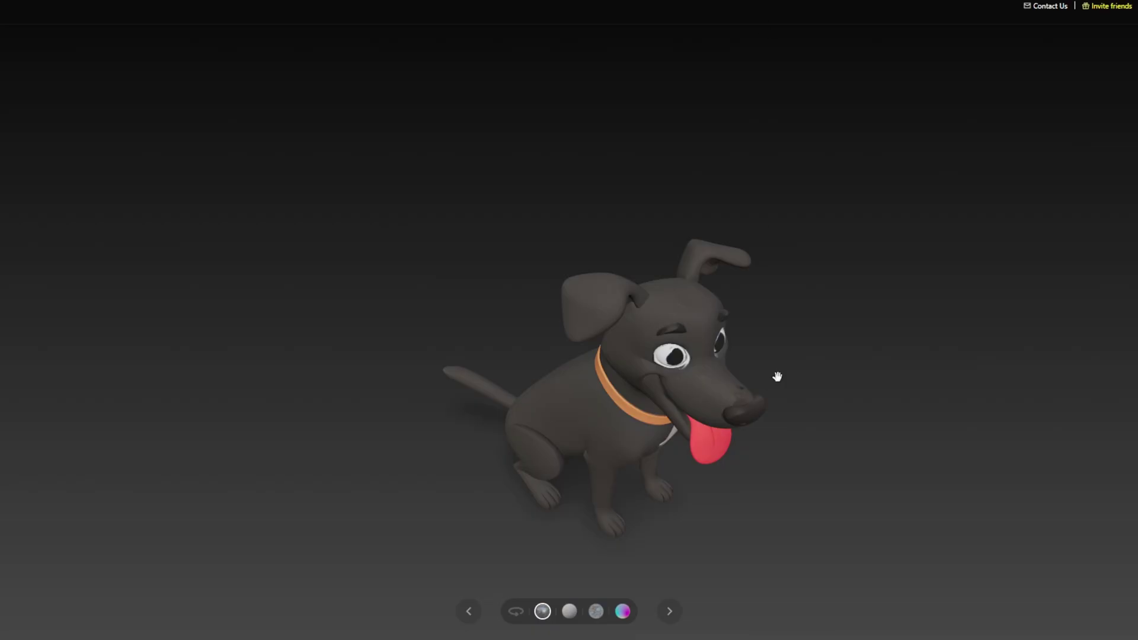
- Reset the dog model's view and display it in the white clay material, turned to a side profile
drag(774, 376, 722, 412)
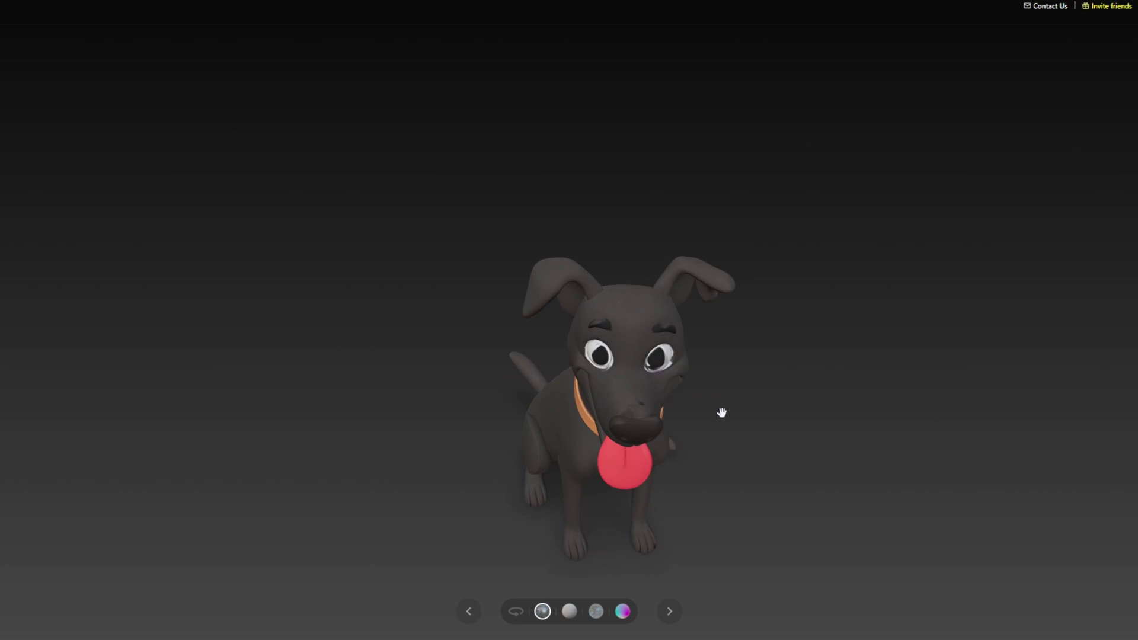
click(542, 611)
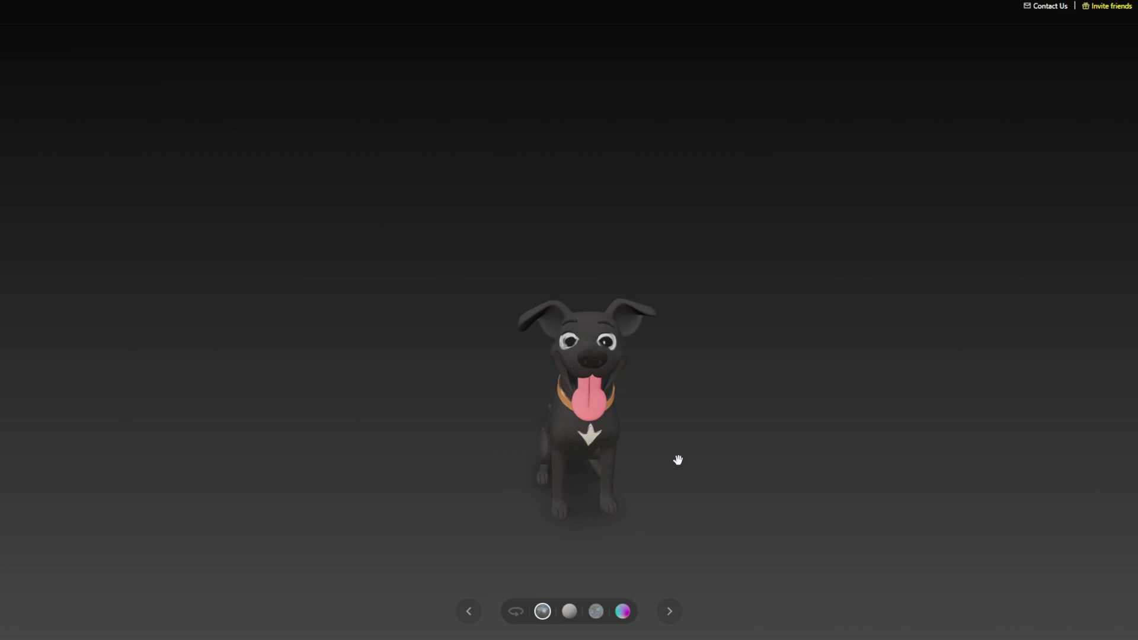
click(569, 611)
drag(678, 536, 704, 497)
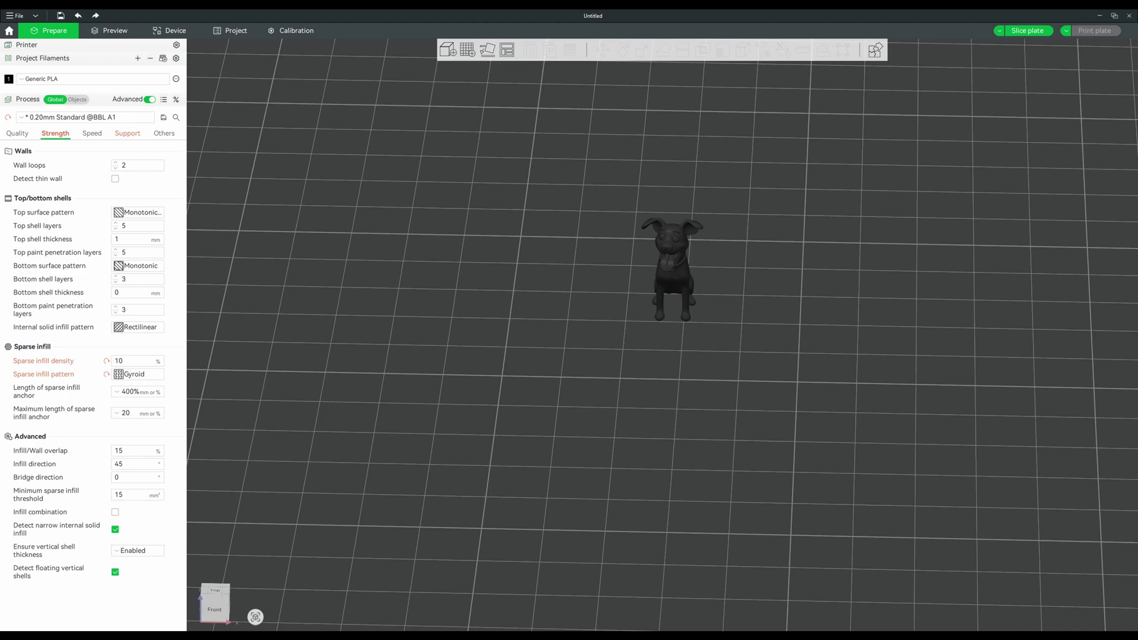
- Orbit the Bambu Studio plate to view the imported dog model from the side
drag(809, 226, 793, 248)
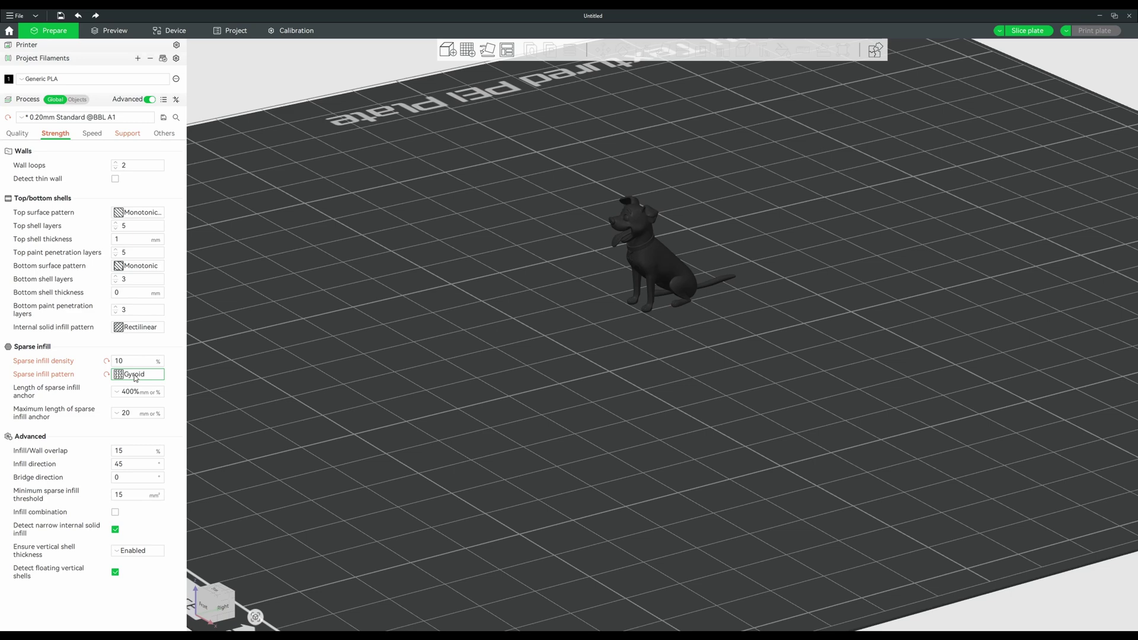
- Check the dog print's tree support settings, then its layer height, line width and seam quality settings
click(128, 133)
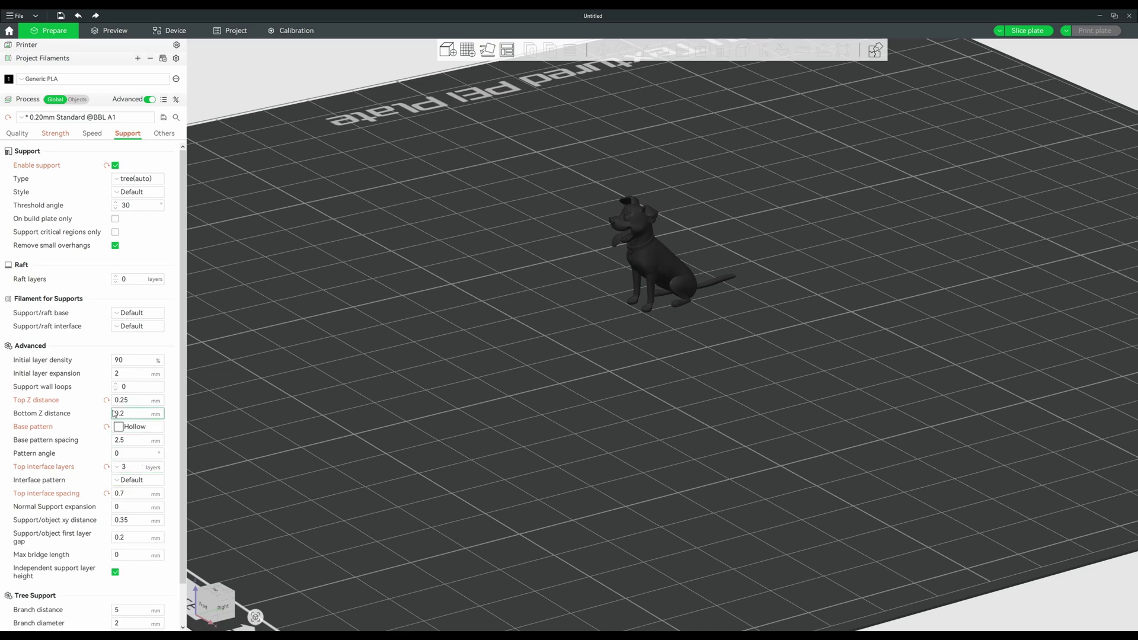
click(15, 135)
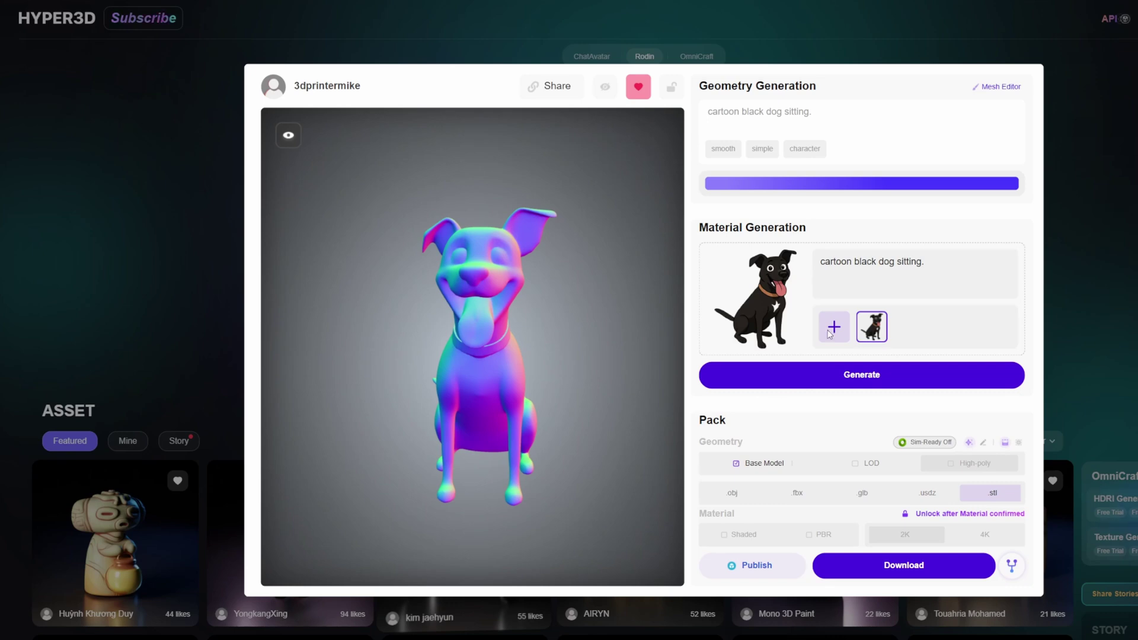
drag(538, 280, 518, 369)
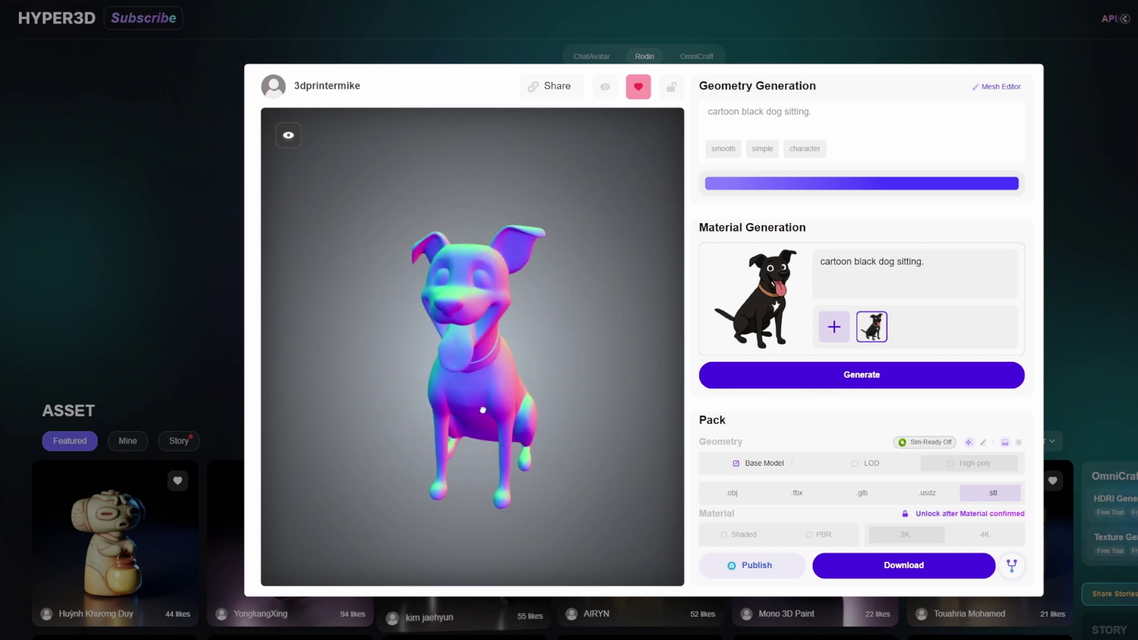
drag(482, 409, 544, 398)
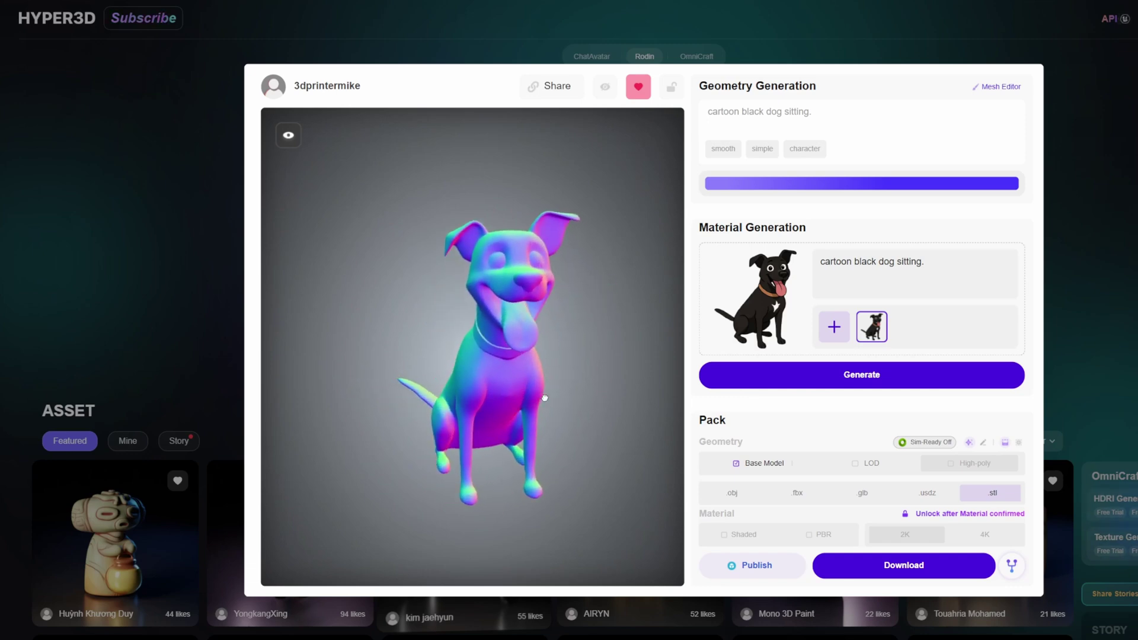